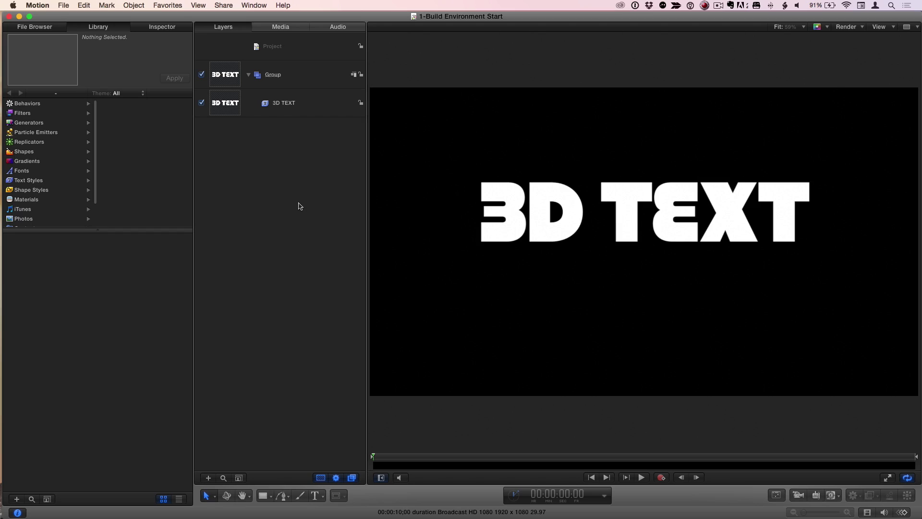
Step: Select the 3D TEXT layer in the Layers list
click(302, 113)
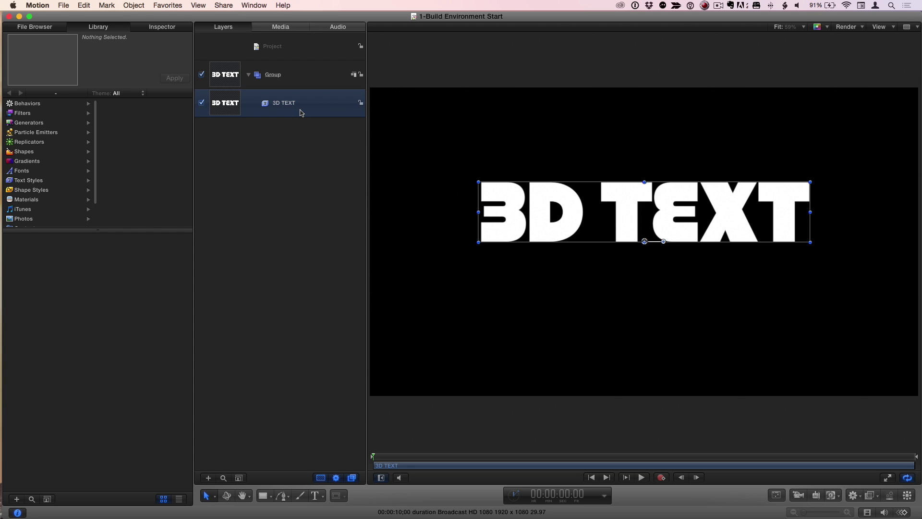
Step: Enable 3D Text on the title with an extrusion Depth of 55, then start adding a camera
click(170, 29)
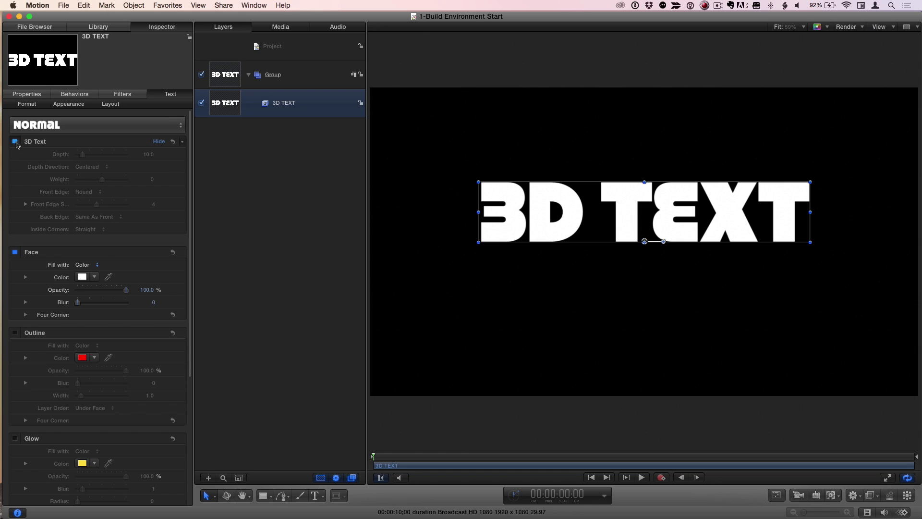
click(15, 142)
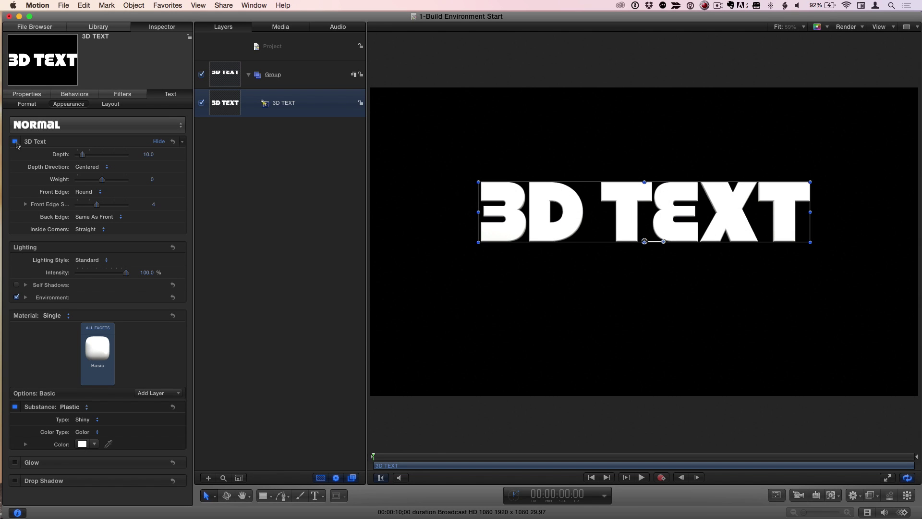
drag(85, 157, 106, 156)
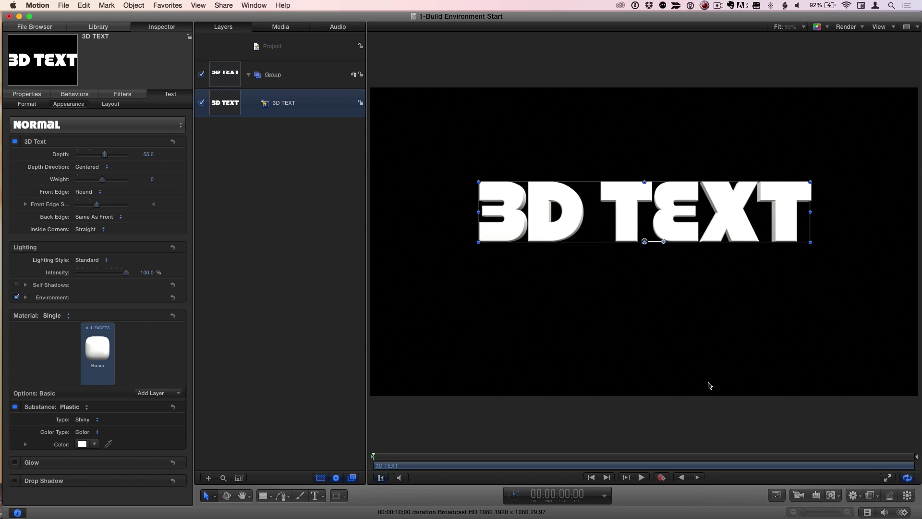
click(799, 497)
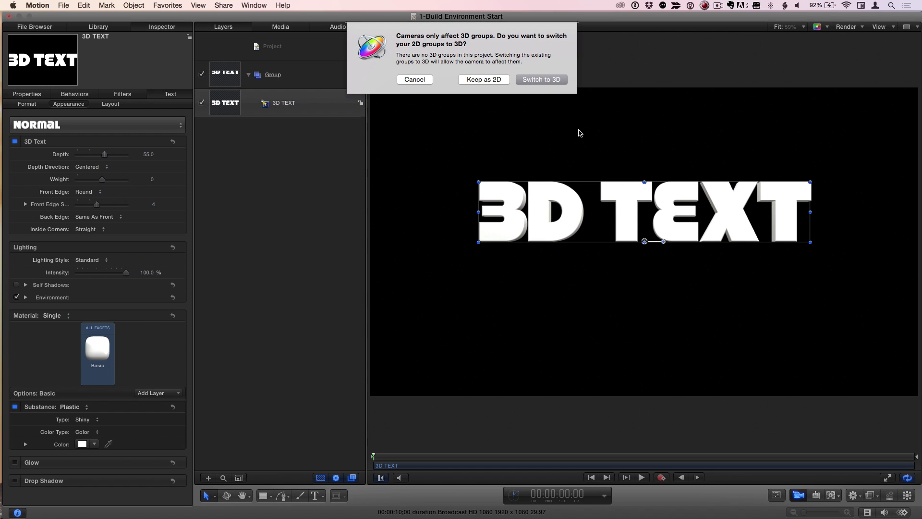
Step: Add the camera by switching the groups to 3D, then reset the view
click(548, 82)
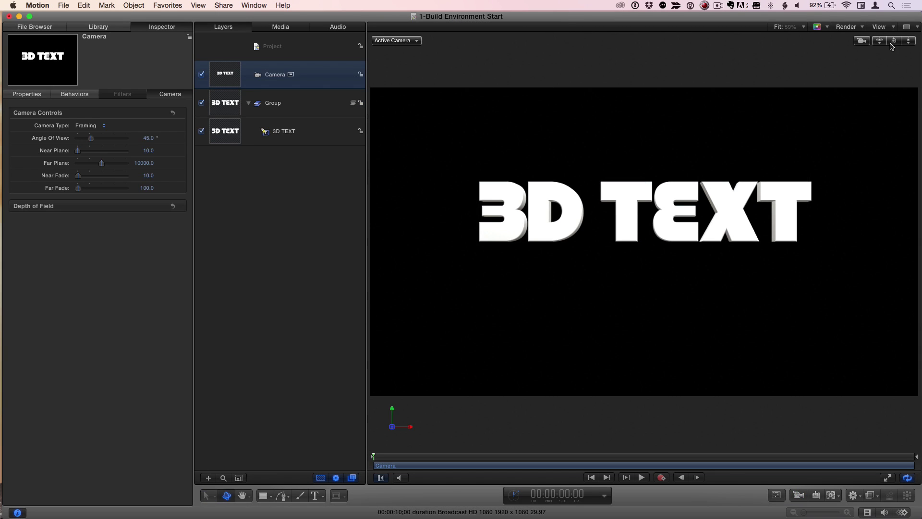
drag(894, 41, 821, 53)
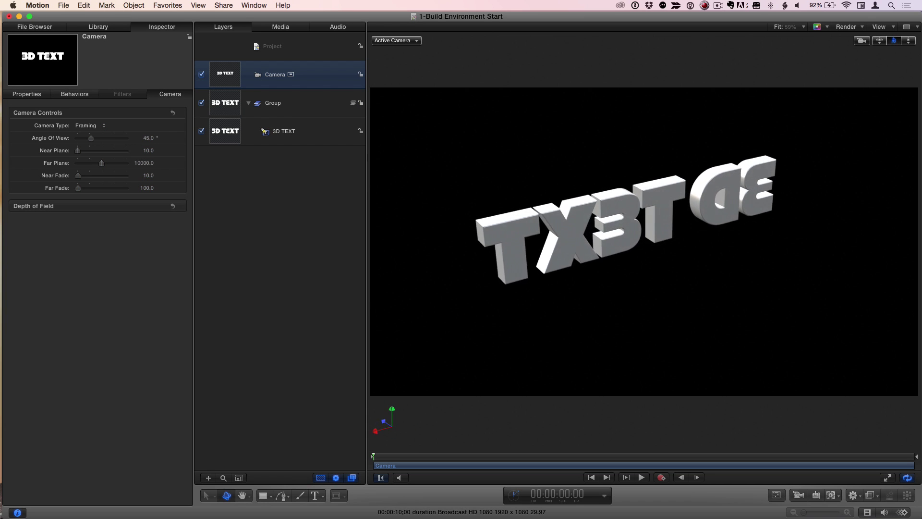
double_click(894, 41)
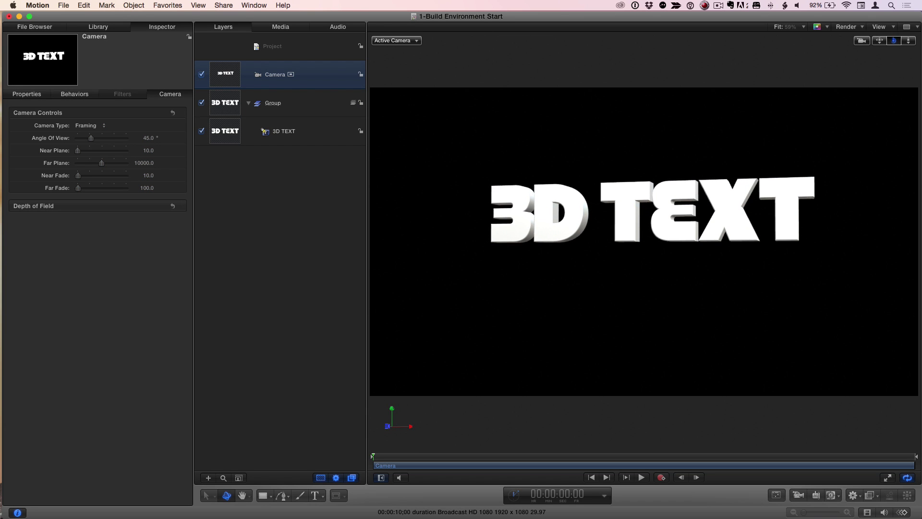
Step: Apply the red Paint > Car Paint material to the 3D TEXT layer
click(317, 134)
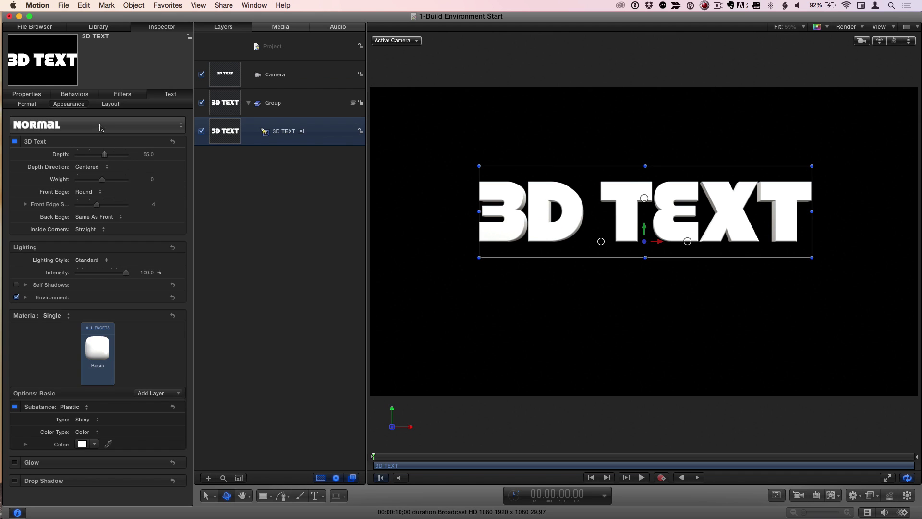
click(97, 350)
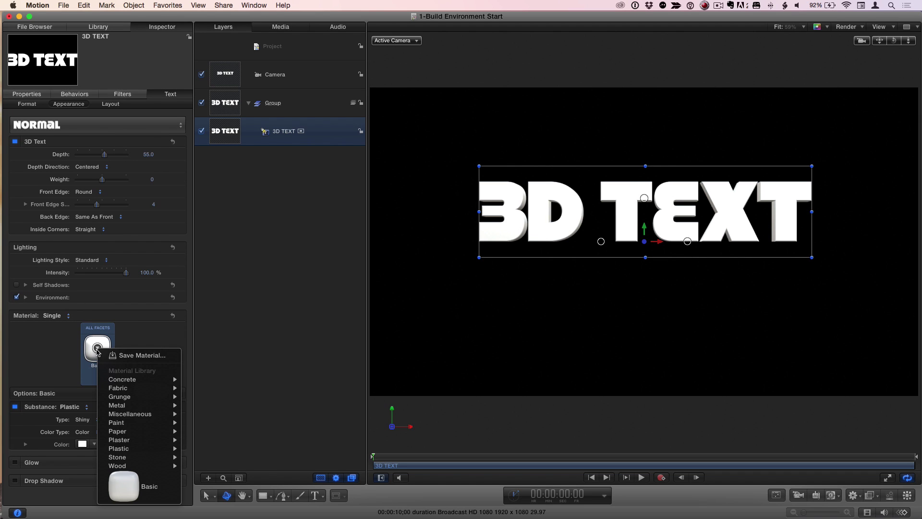
mouse_move(134, 424)
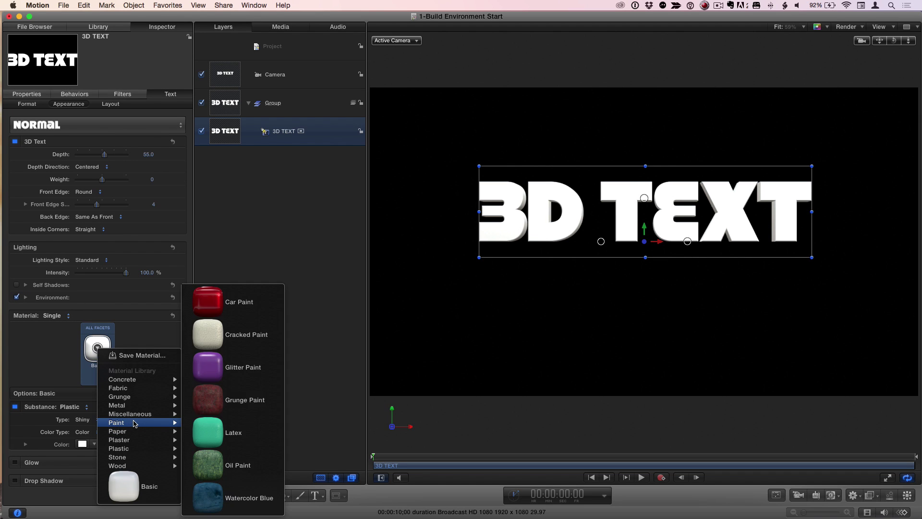
click(264, 304)
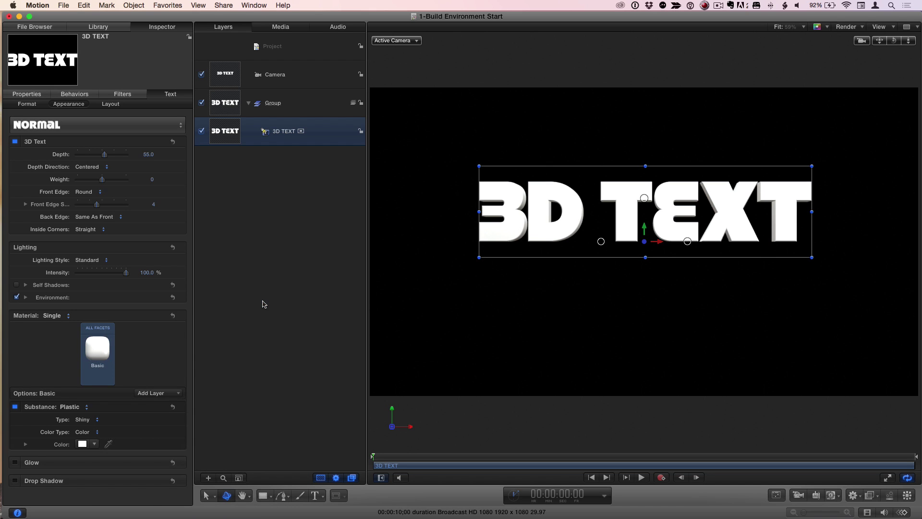
mouse_move(895, 45)
mouse_down()
mouse_move(697, 60)
mouse_move(895, 43)
mouse_up()
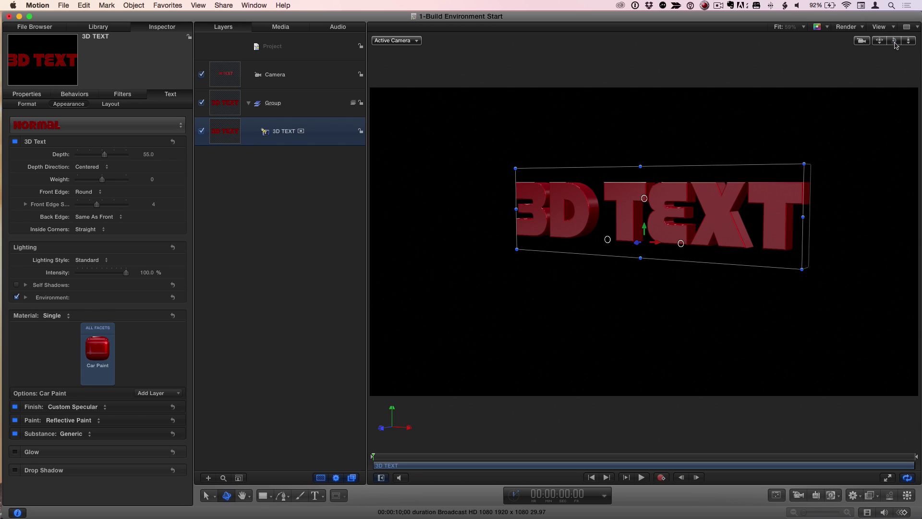
double_click(895, 42)
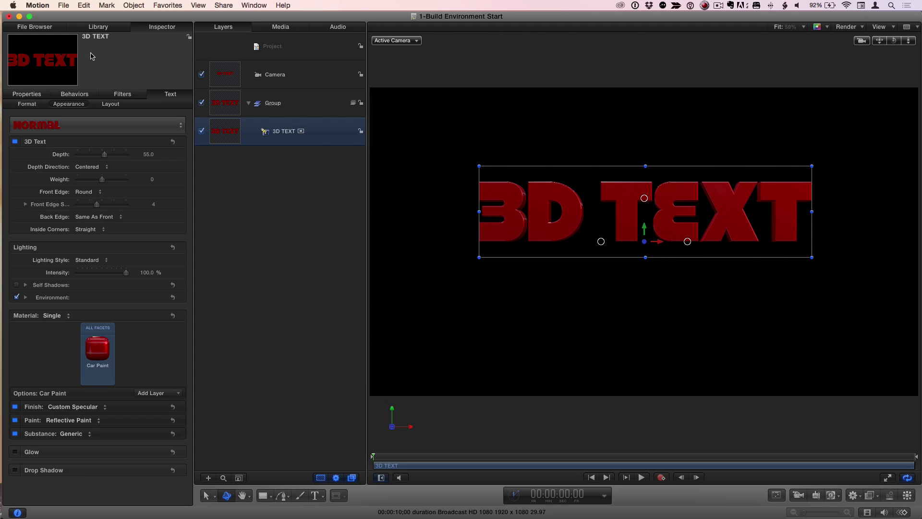
Step: Add a Color Solid generator into the group beneath 3D TEXT and tilt it back
click(99, 27)
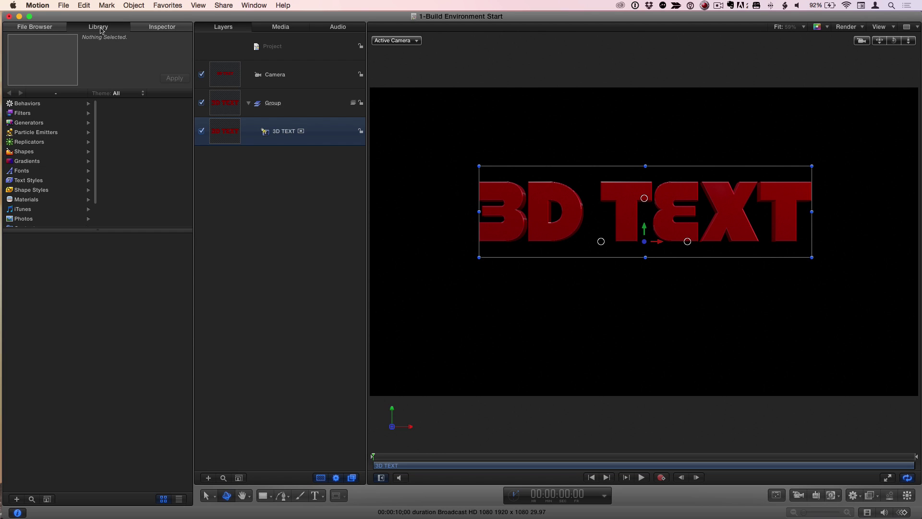
click(40, 124)
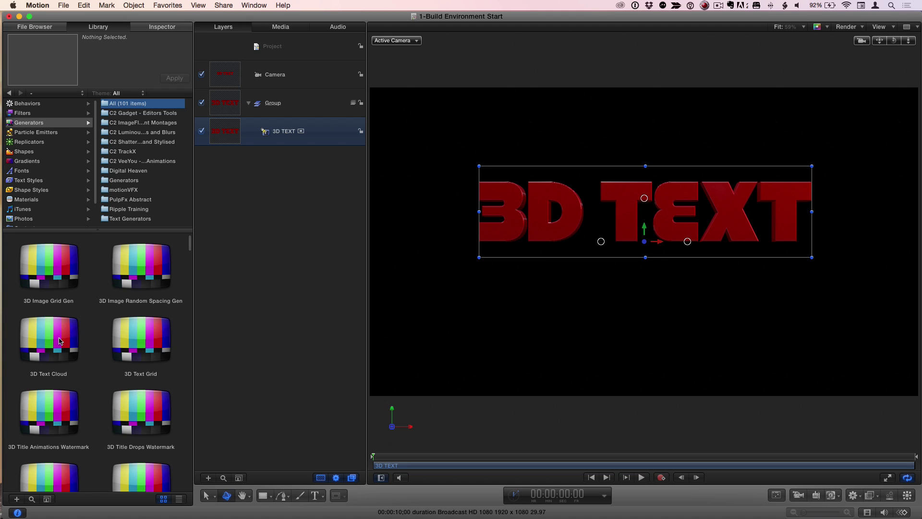
click(133, 182)
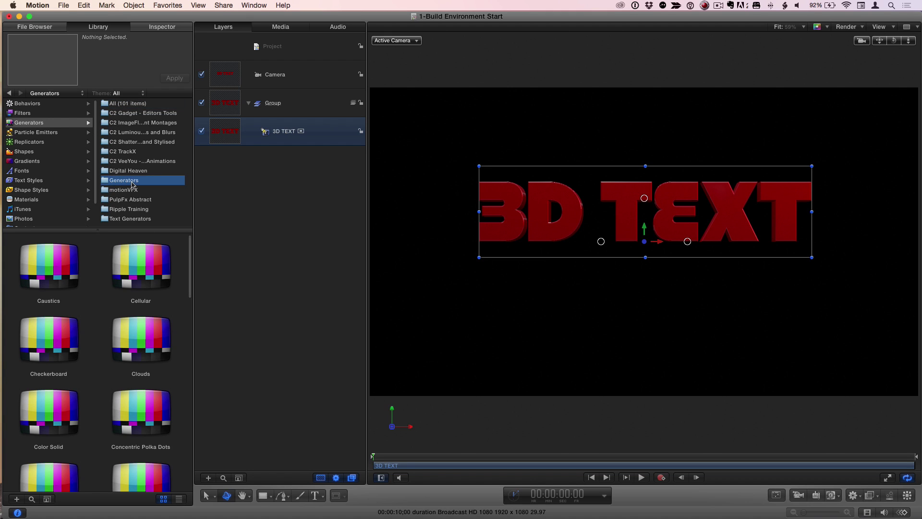
click(52, 418)
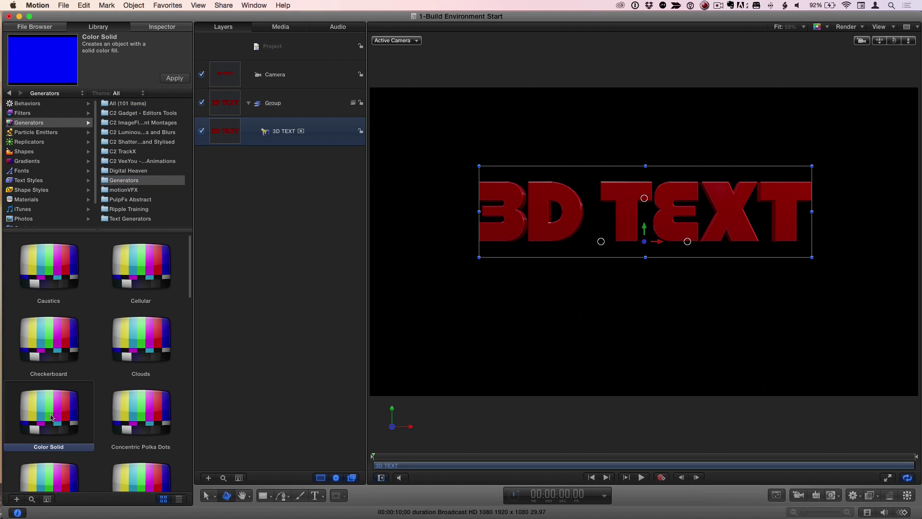
drag(55, 414, 317, 109)
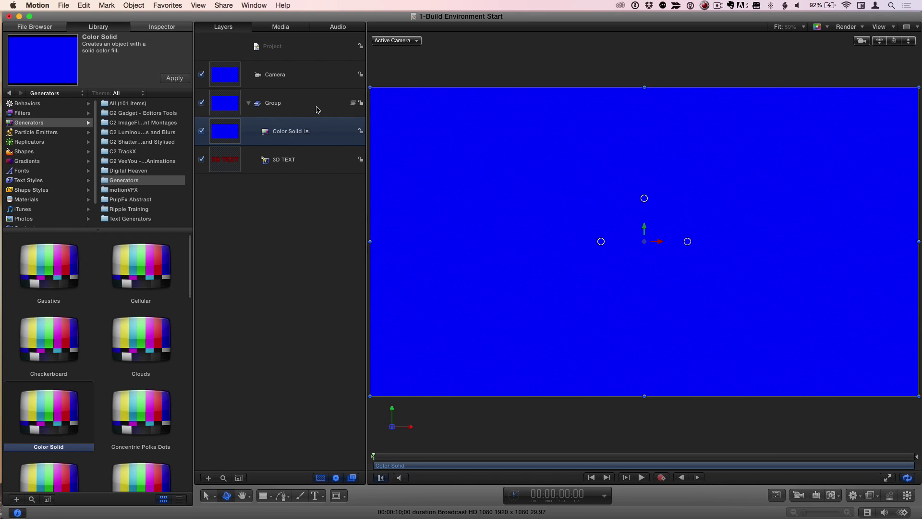
key(super+shift+bracketleft)
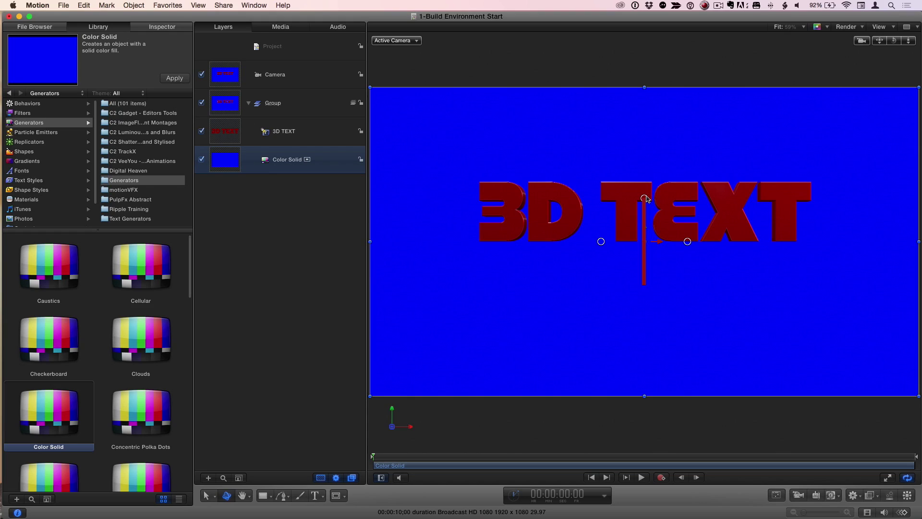
drag(646, 199, 651, 168)
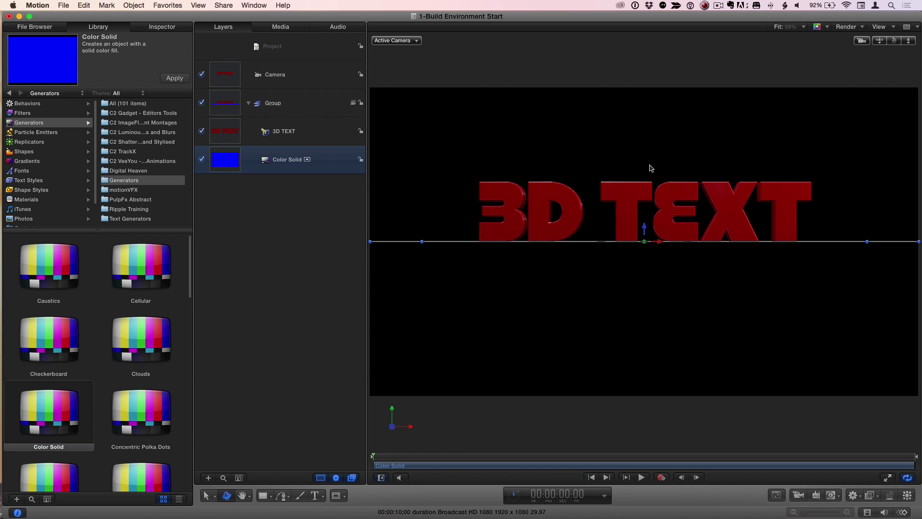
Step: Stretch the Color Solid floor plane so it extends well beyond the 3D text
drag(899, 41, 662, 171)
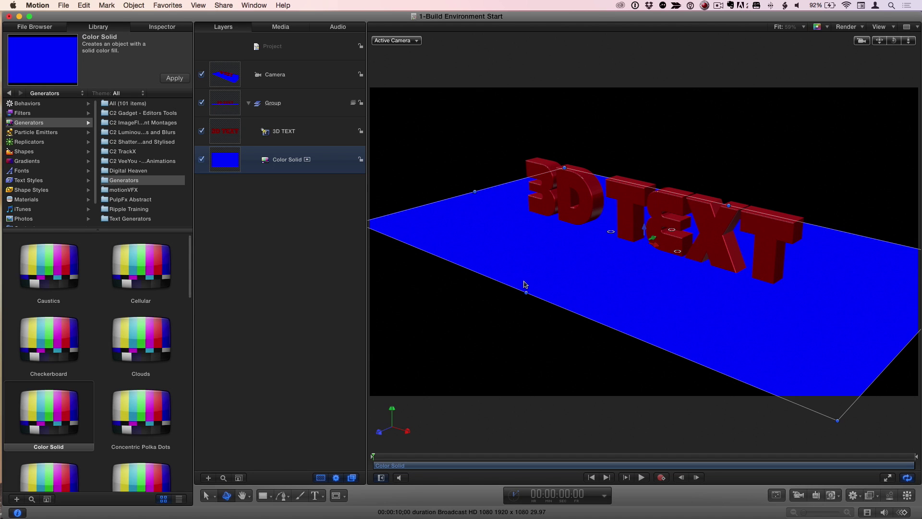
drag(526, 293, 395, 350)
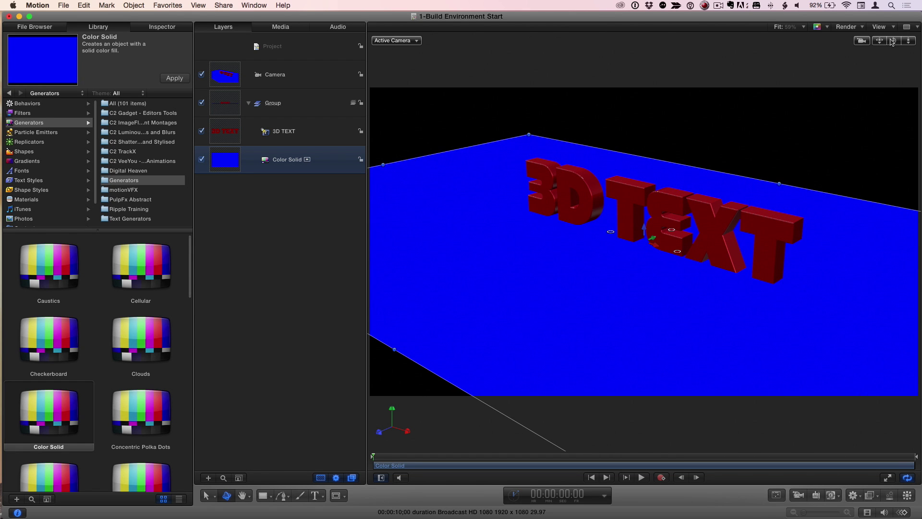
drag(892, 41, 817, 44)
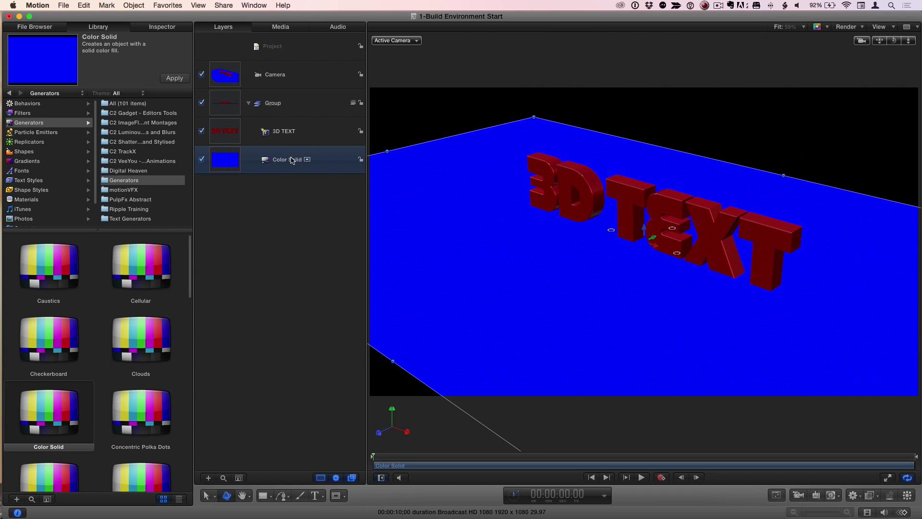
click(150, 28)
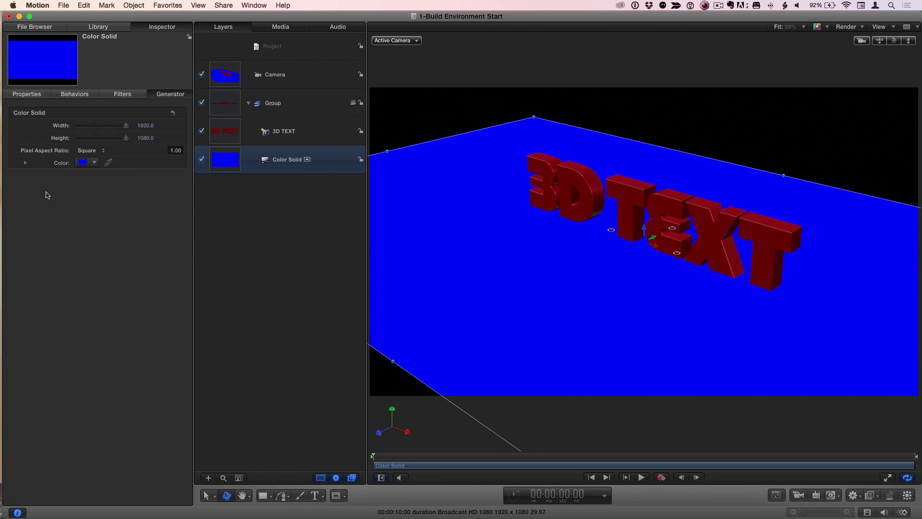
Step: Enable floor Reflection at 80% with falloff End Distance set to 250
click(26, 95)
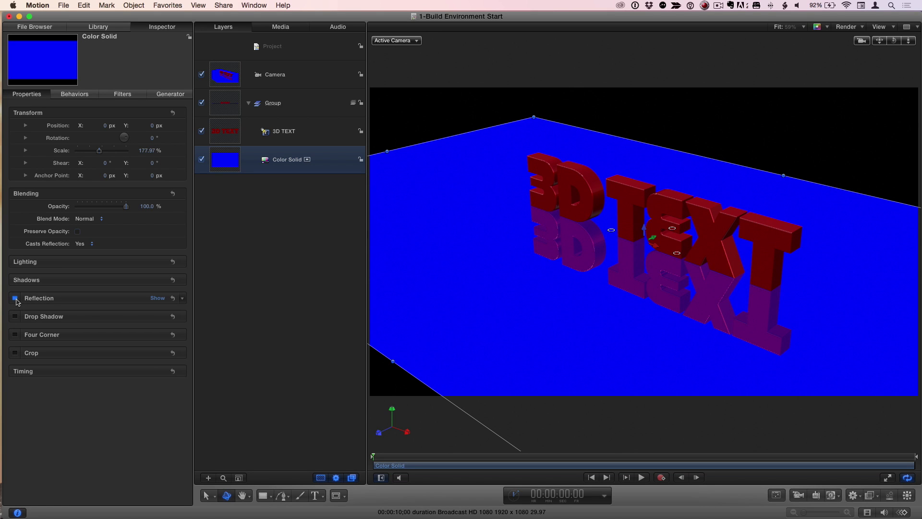
click(158, 299)
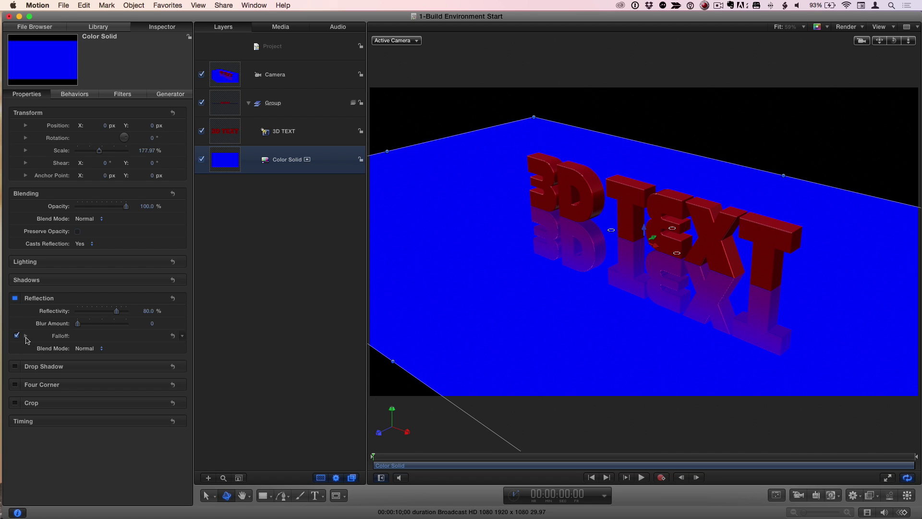
click(26, 335)
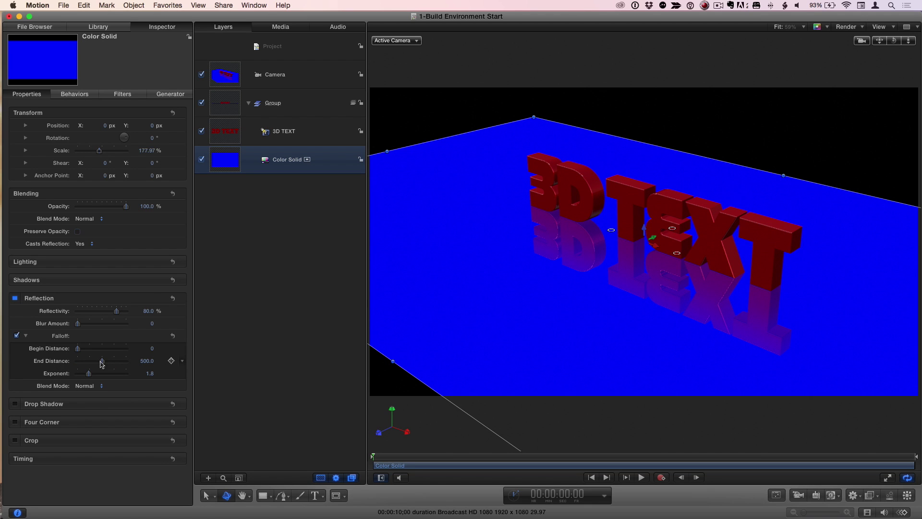
drag(101, 361, 87, 361)
mouse_move(895, 40)
mouse_down()
mouse_move(750, 47)
mouse_move(895, 41)
mouse_up()
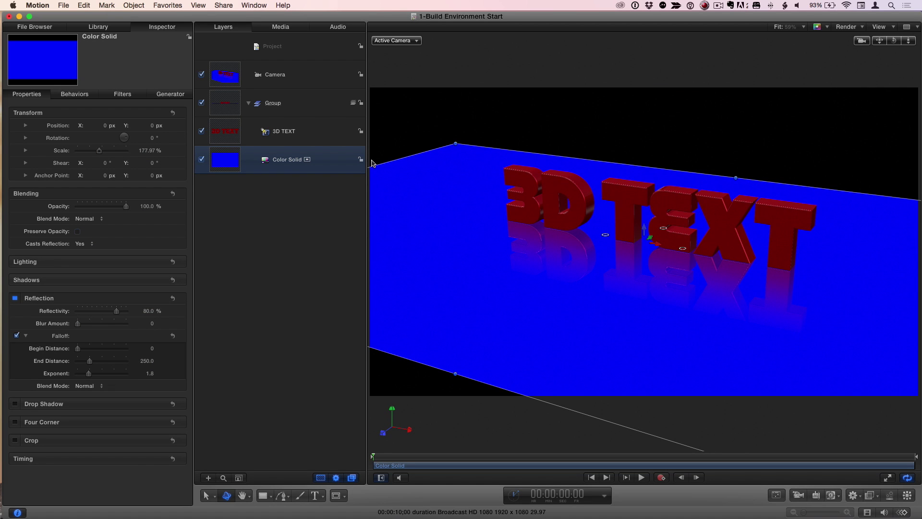
Step: Change the Color Solid floor's colour from blue to black
click(171, 94)
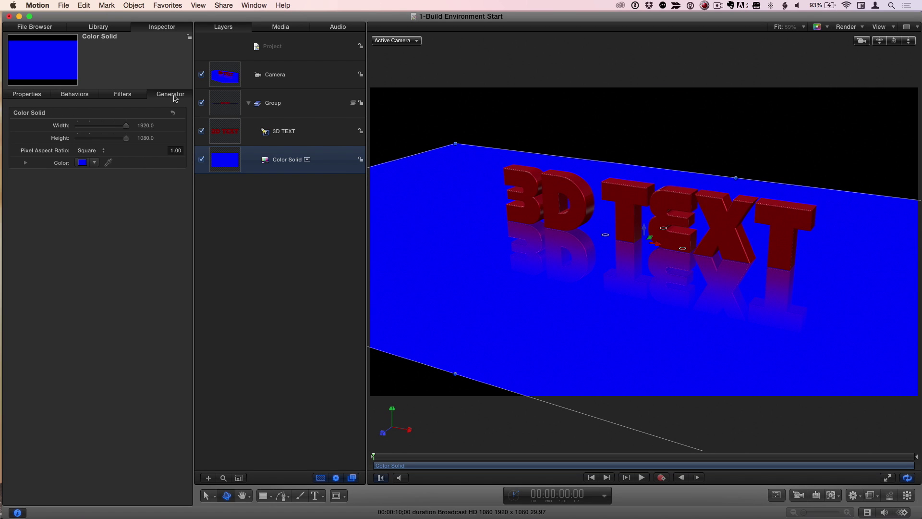
click(94, 163)
drag(89, 176, 175, 261)
click(286, 227)
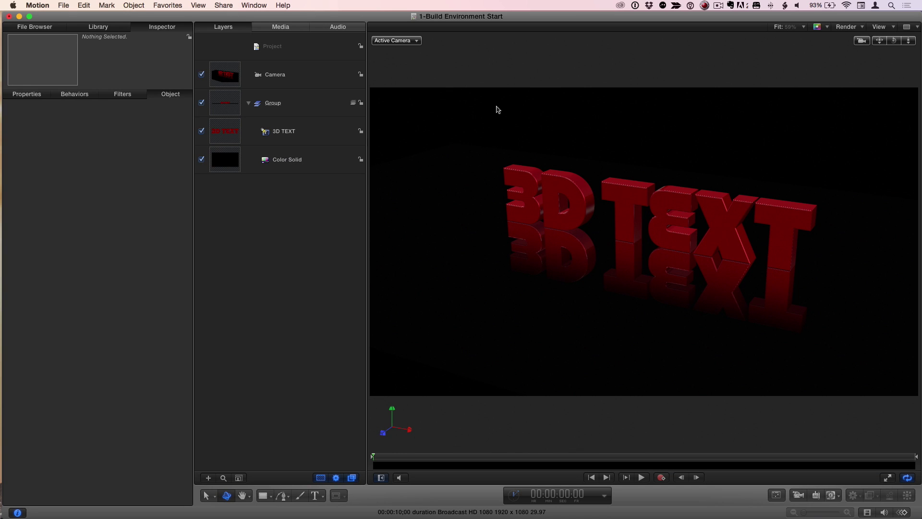
Step: Try a white project Background Color, then undo it back to black
click(290, 55)
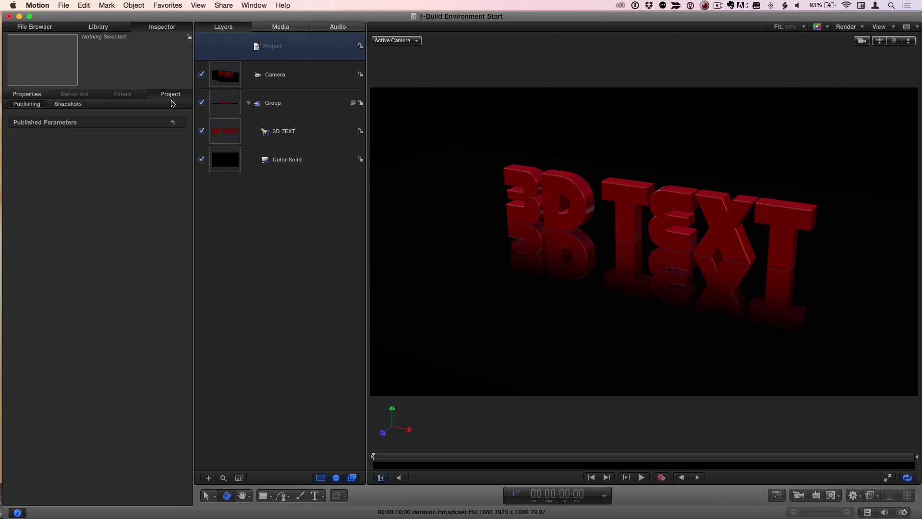
click(27, 94)
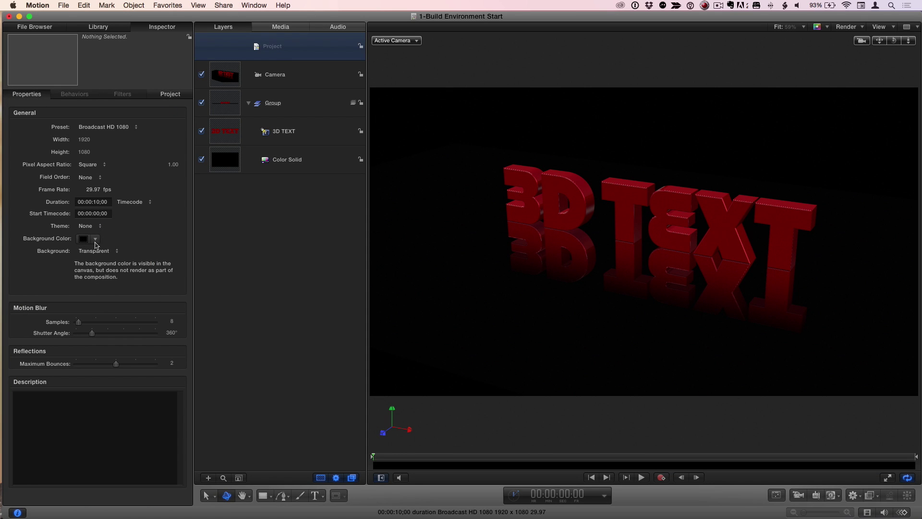
click(96, 240)
click(188, 259)
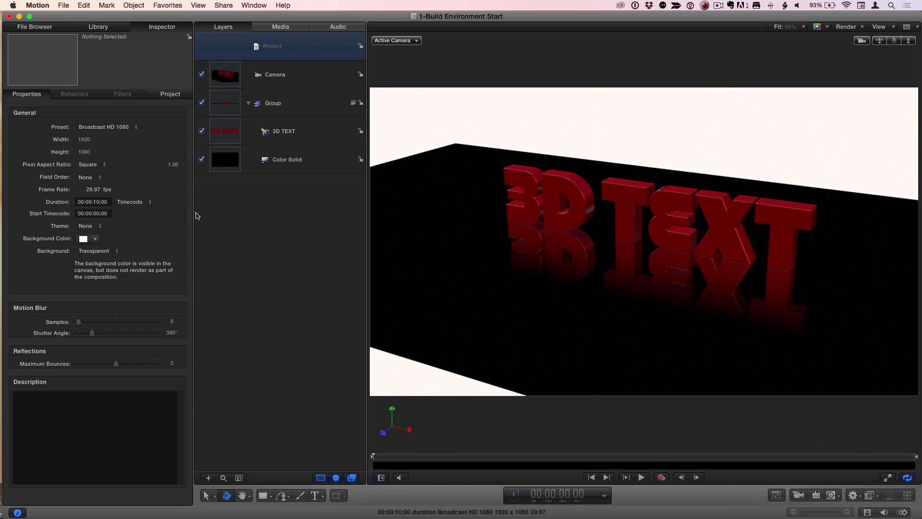
key(super+z)
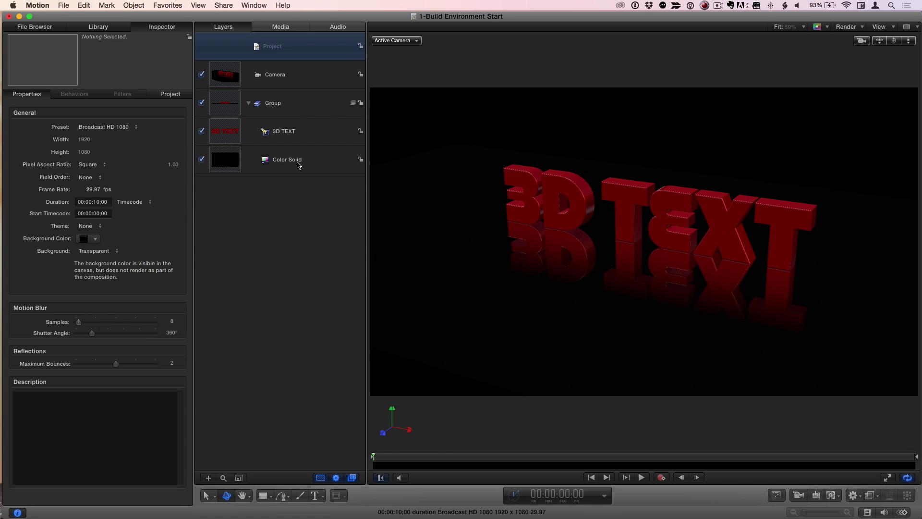
click(301, 133)
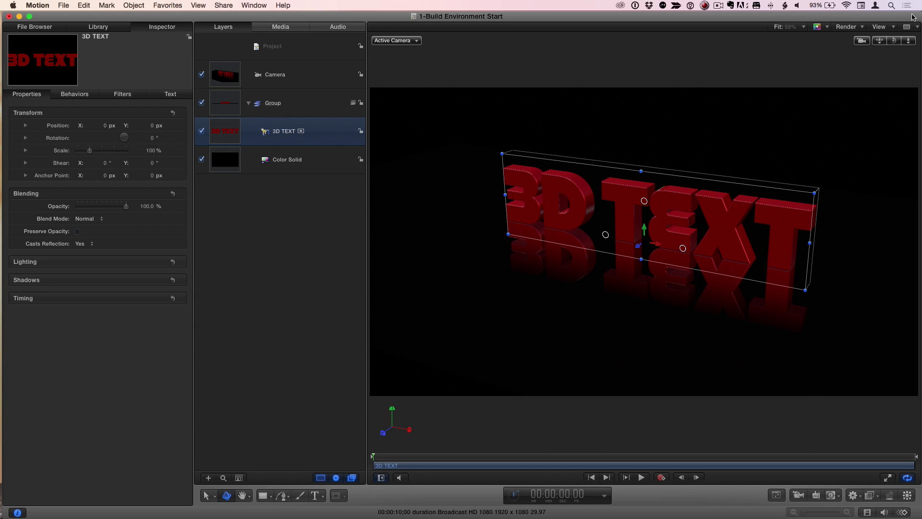
Step: Set the 3D TEXT Lighting Style to Off
mouse_move(895, 42)
mouse_down()
mouse_move(817, 43)
mouse_move(892, 42)
mouse_up()
click(173, 96)
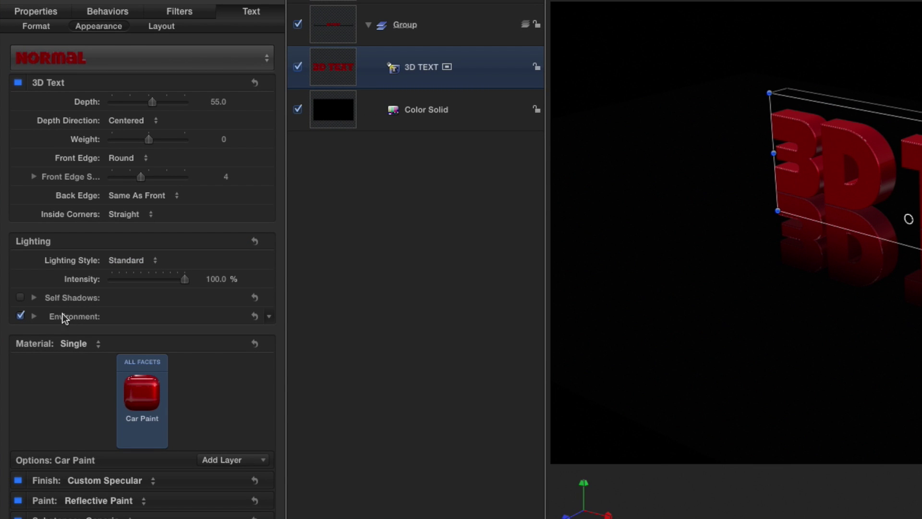
click(144, 262)
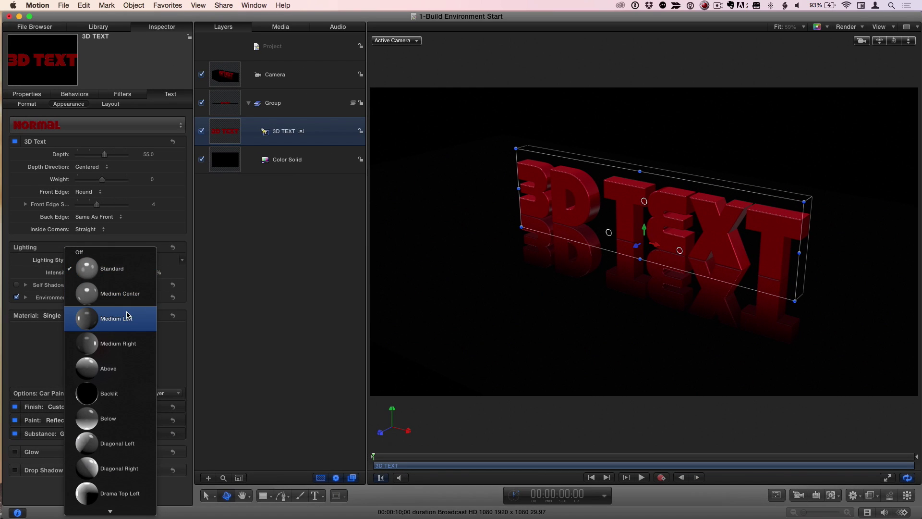
click(171, 281)
click(114, 262)
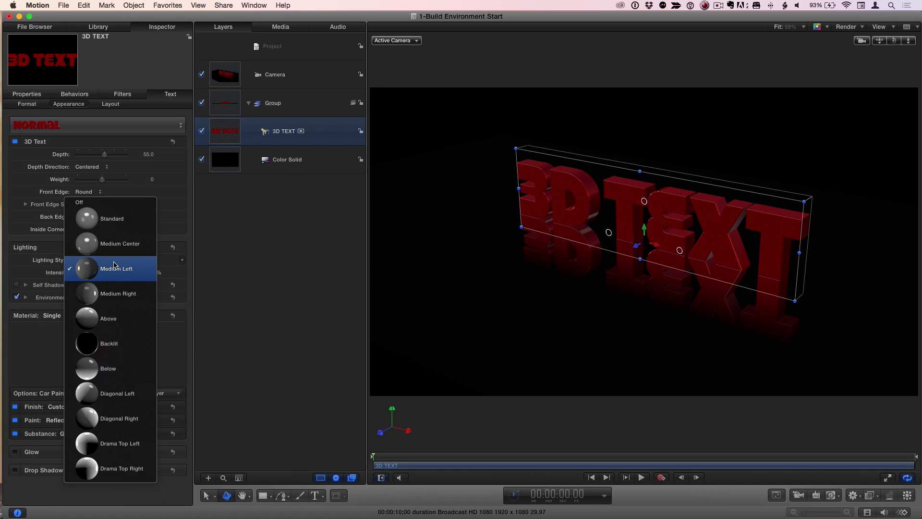
click(120, 226)
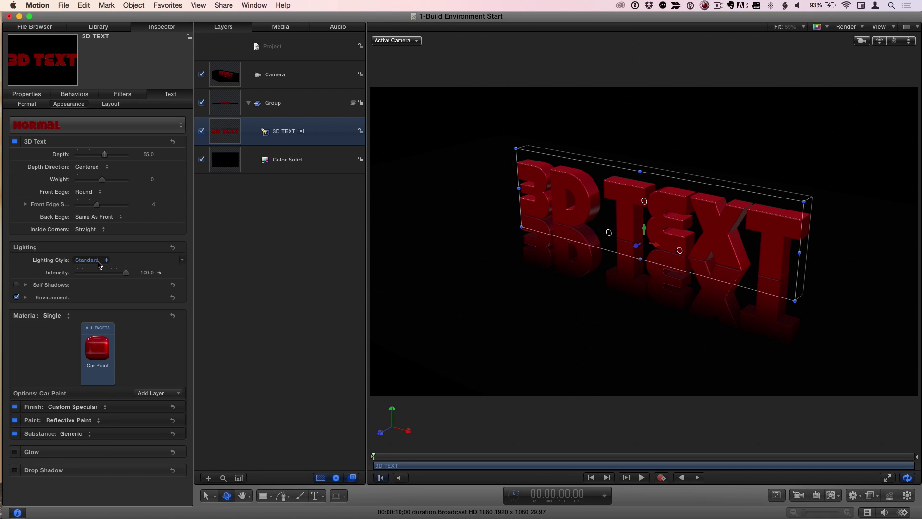
click(99, 264)
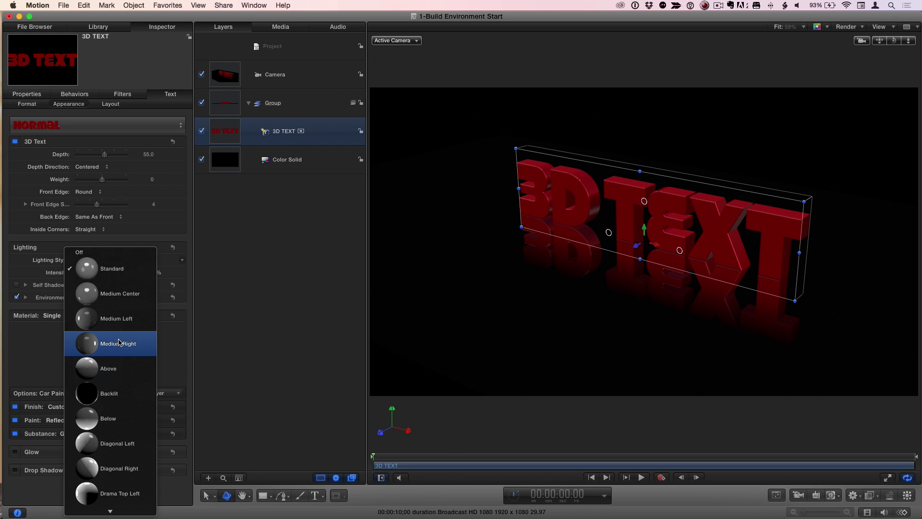
click(95, 256)
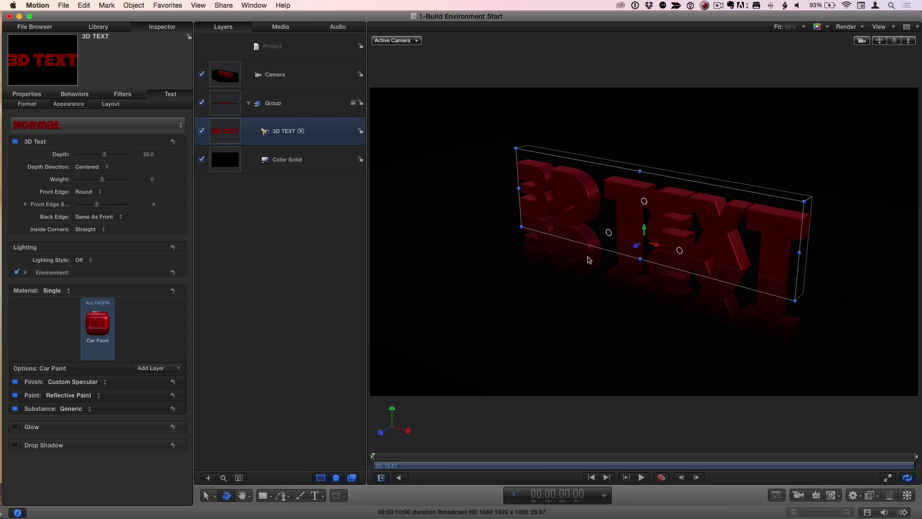
Step: Uncheck Environment so the text loses its environment reflections
click(16, 273)
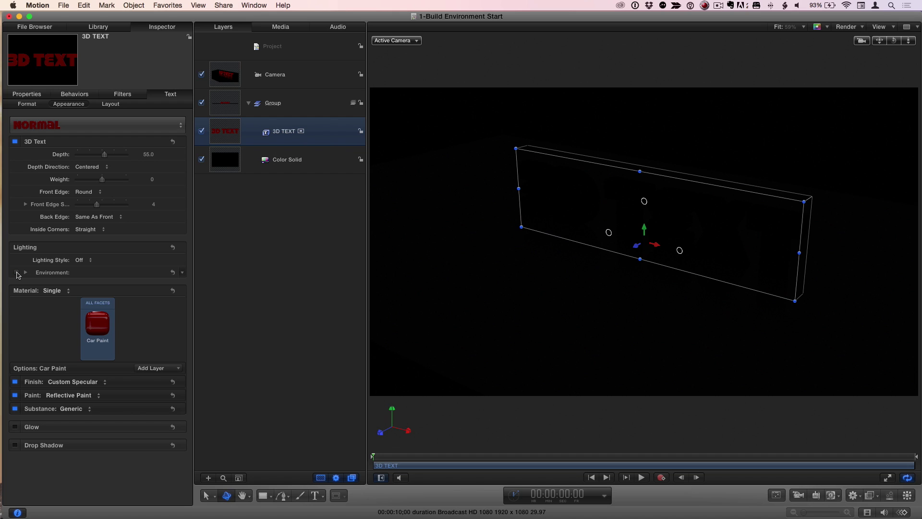
click(134, 5)
click(138, 7)
click(139, 7)
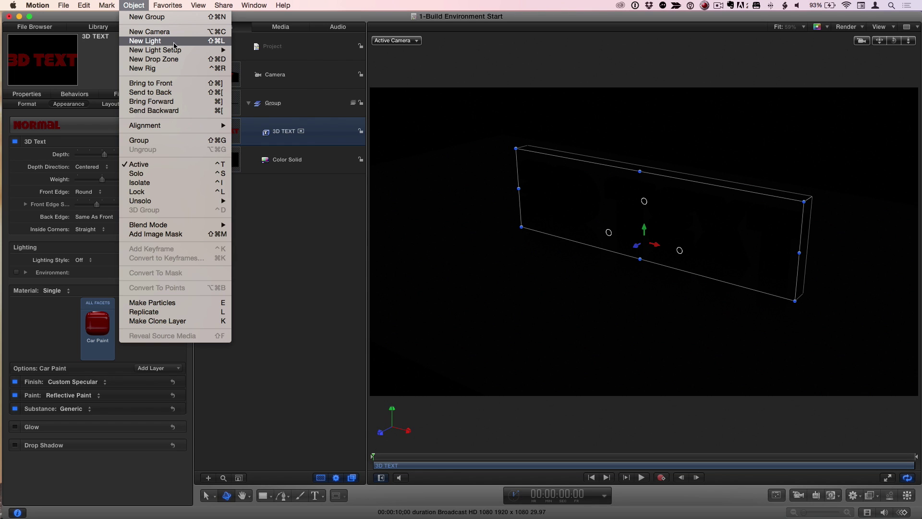
Step: Add a Standard light setup with Fill Right, Fill Left and Key Center - Casts Shadows lights
mouse_move(201, 53)
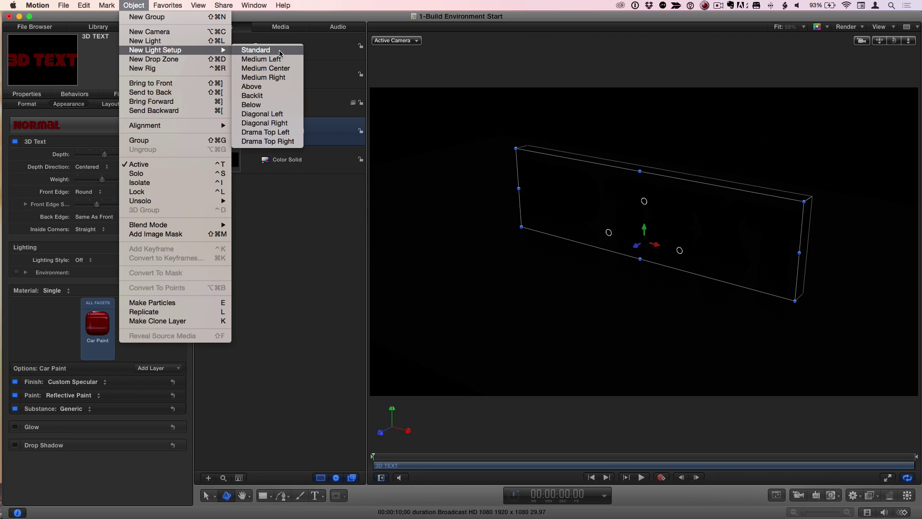
click(280, 52)
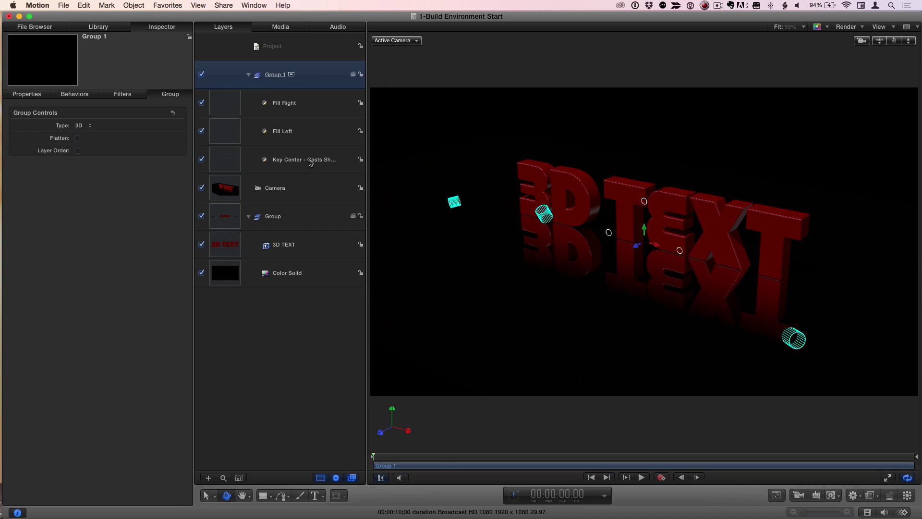
click(310, 163)
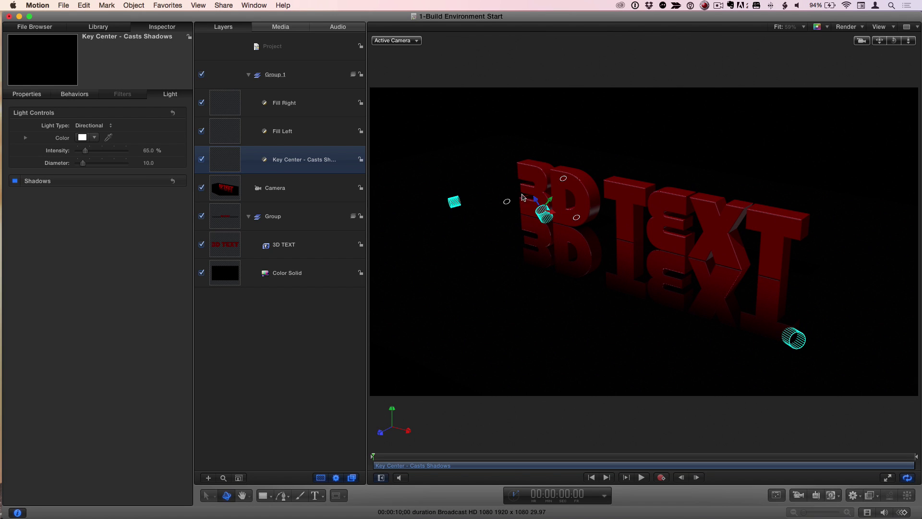
Step: Make the key light a Point light with 2035% intensity
drag(565, 182, 550, 174)
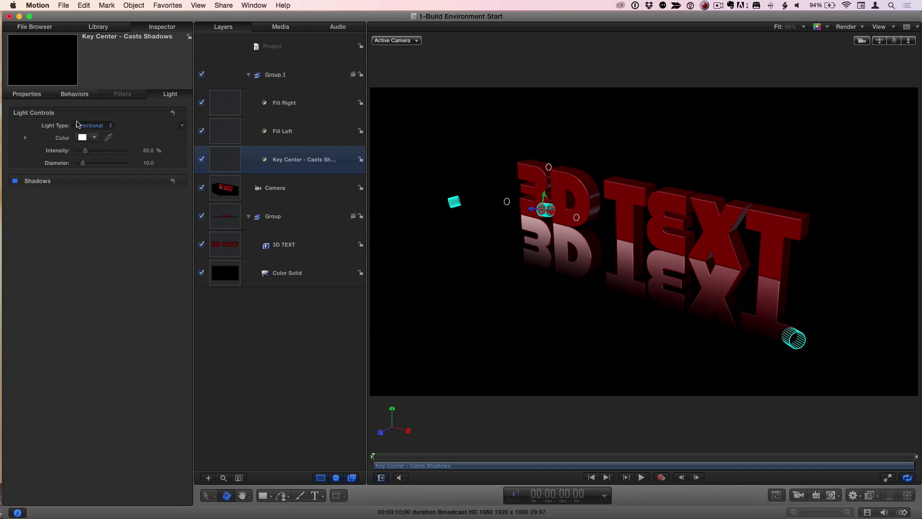
click(98, 126)
click(98, 133)
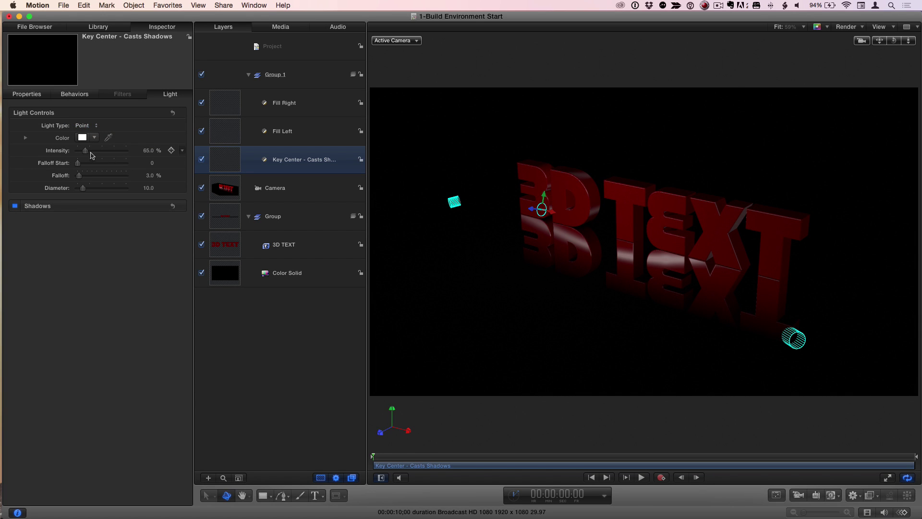
drag(140, 150, 147, 148)
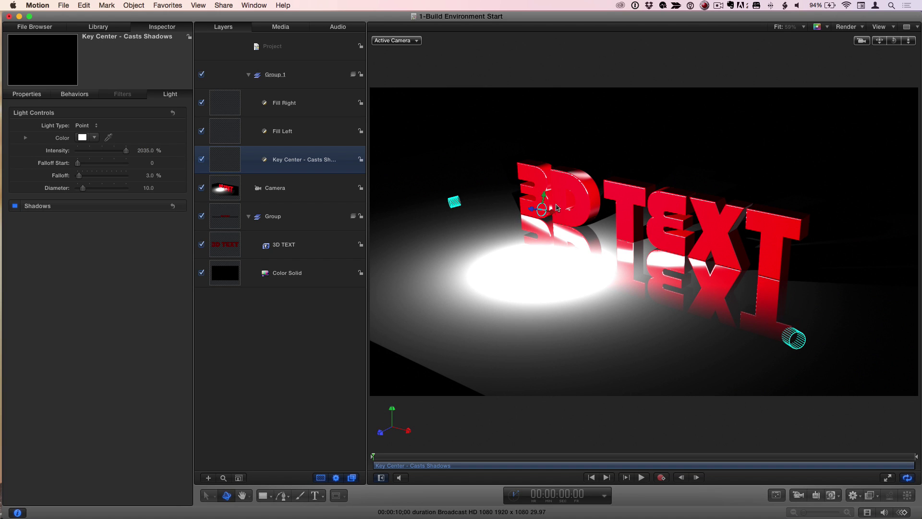
Step: Reposition the key light to the right of the text, shifting its floor pool
mouse_move(546, 198)
mouse_down()
mouse_move(554, 163)
mouse_move(686, 170)
mouse_move(590, 172)
mouse_move(538, 190)
mouse_up()
drag(894, 41, 559, 10)
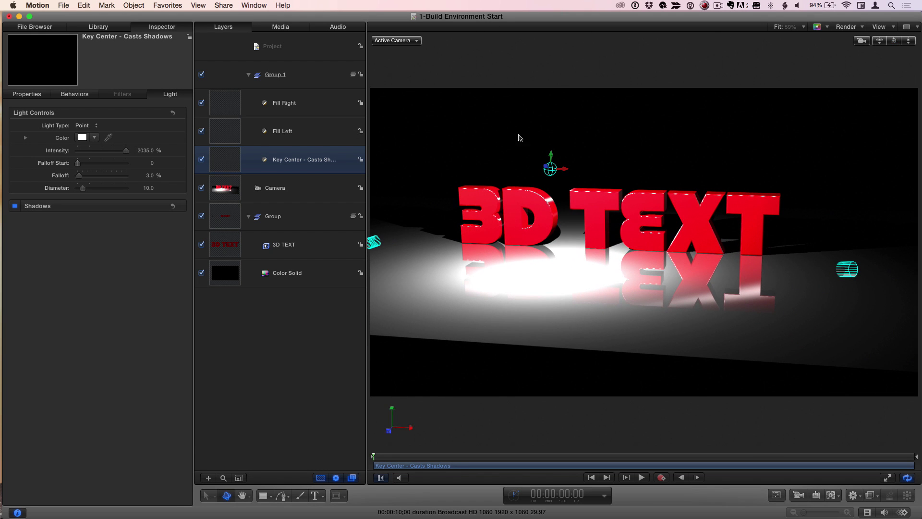
drag(551, 161, 381, 173)
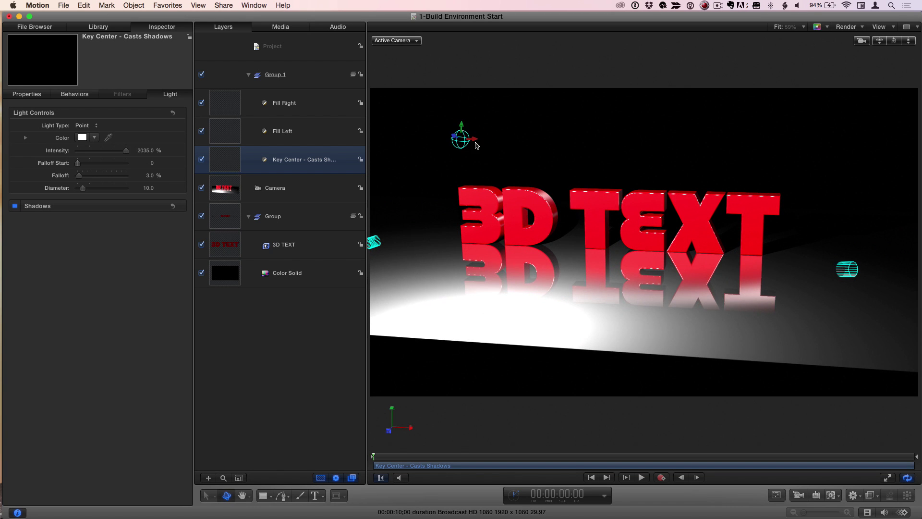
drag(507, 146, 851, 155)
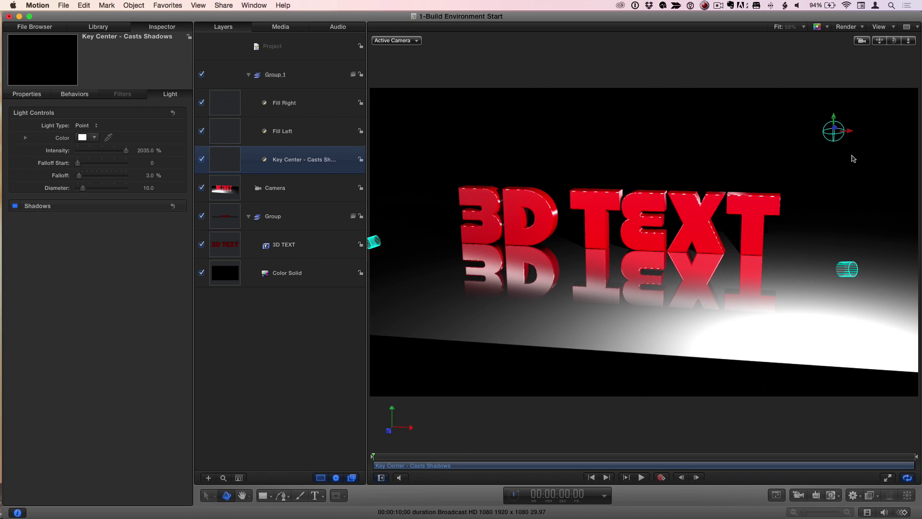
mouse_move(894, 41)
mouse_down()
mouse_move(845, 44)
mouse_move(904, 42)
mouse_move(887, 42)
mouse_up()
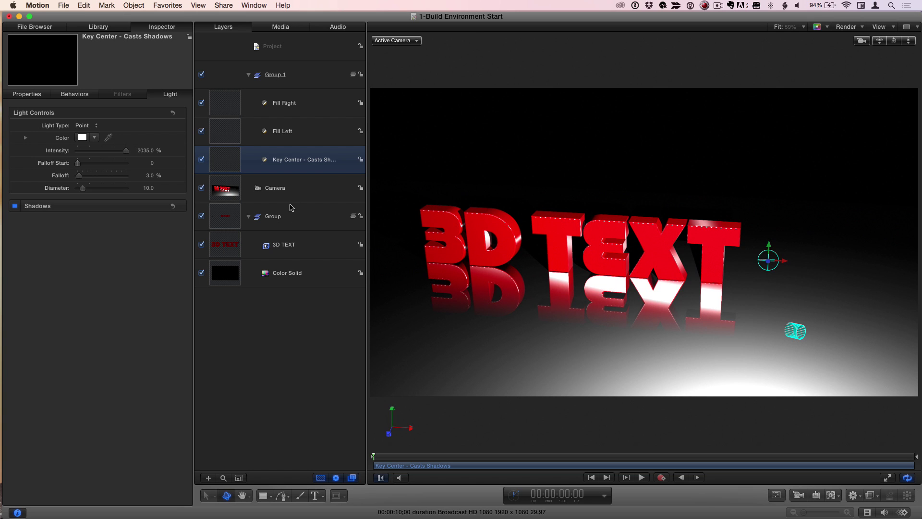
click(290, 244)
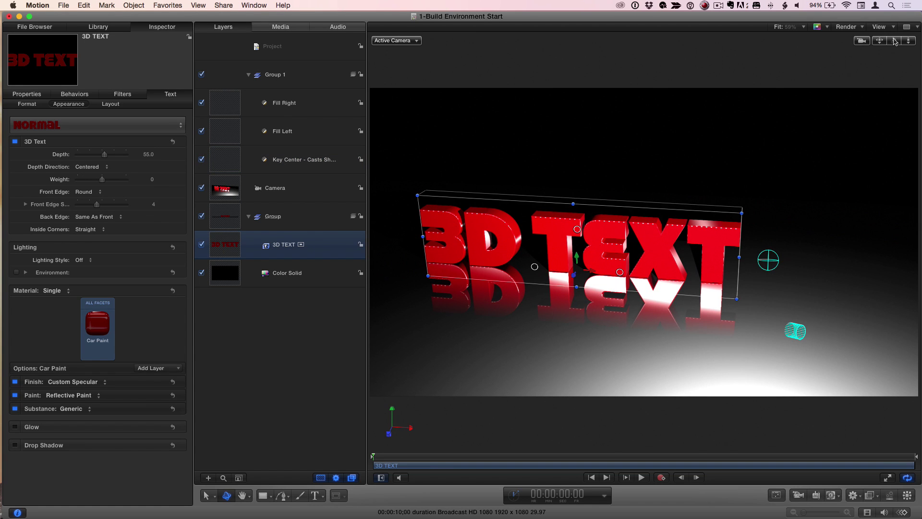
drag(895, 40, 864, 43)
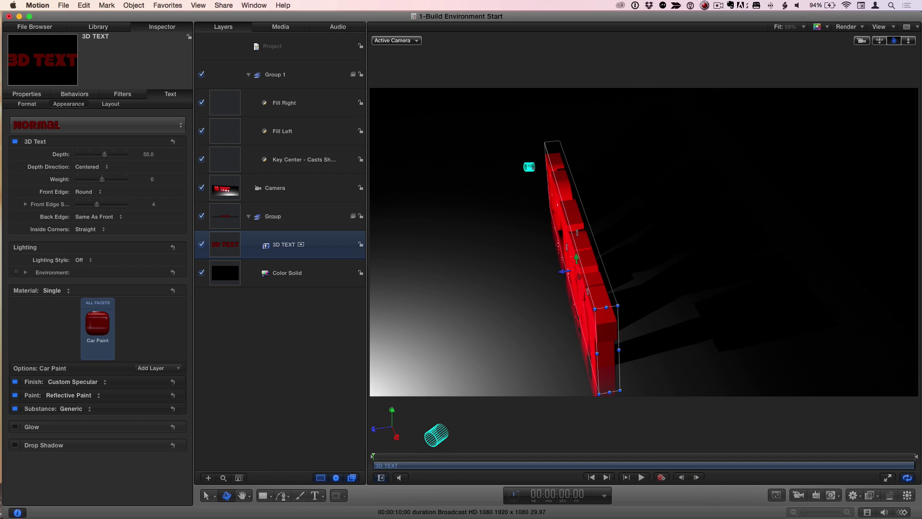
double_click(875, 42)
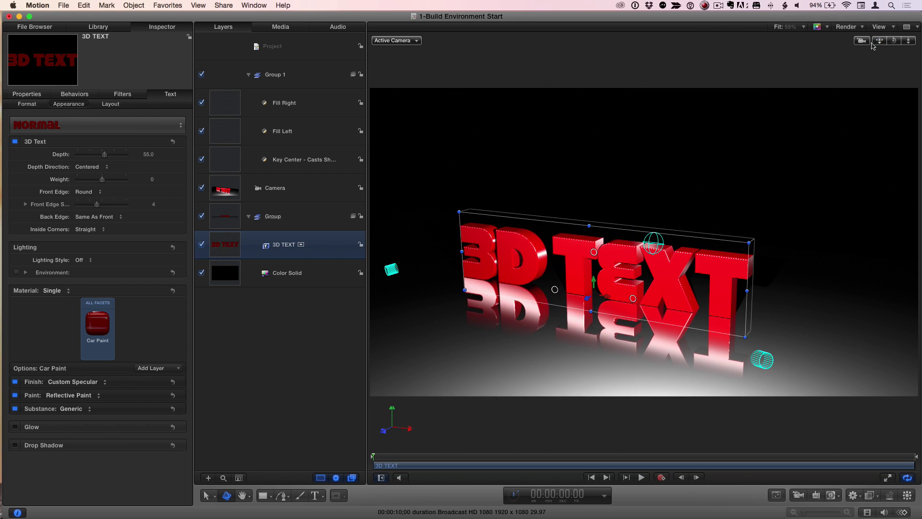
click(276, 336)
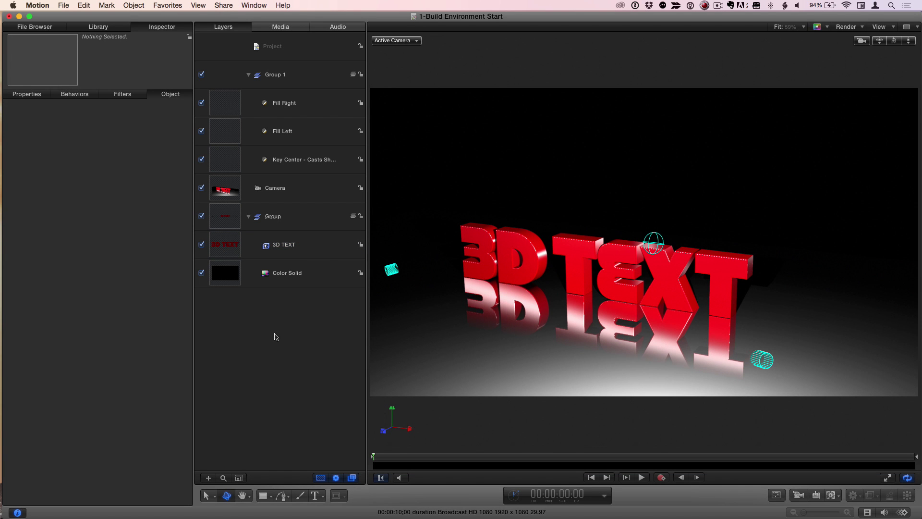